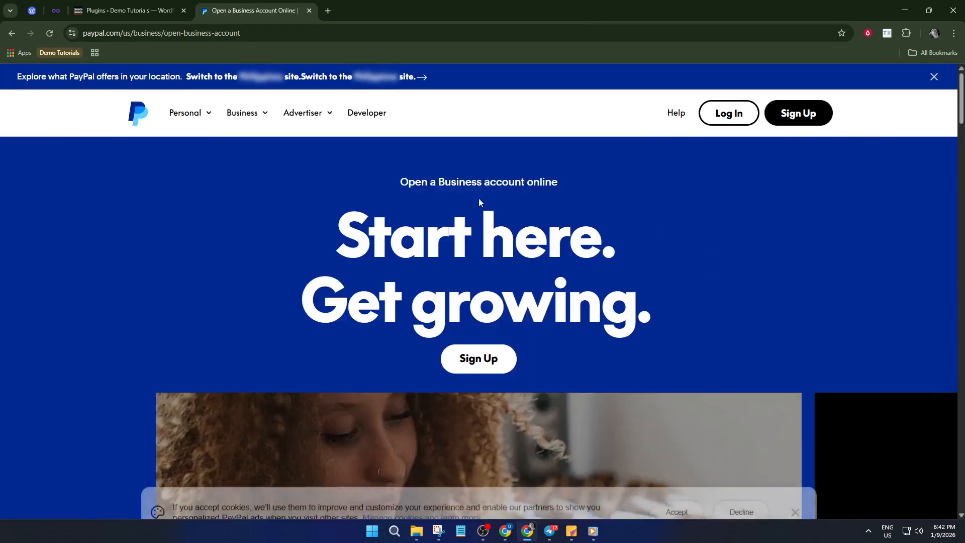
# - Open the sign-up form for a PayPal business account
pyautogui.scroll(-3, 478, 198)
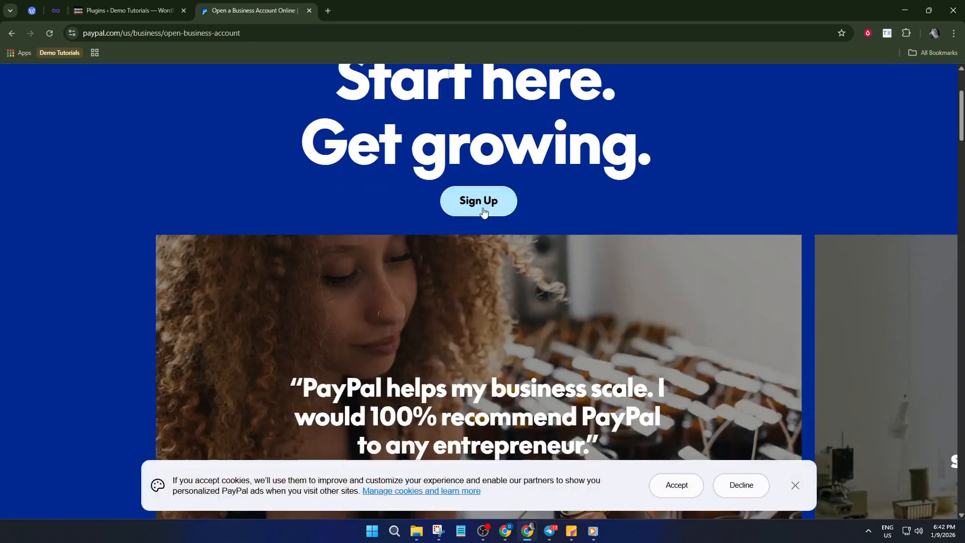
pyautogui.scroll(2, 473, 241)
pyautogui.scroll(1, 470, 249)
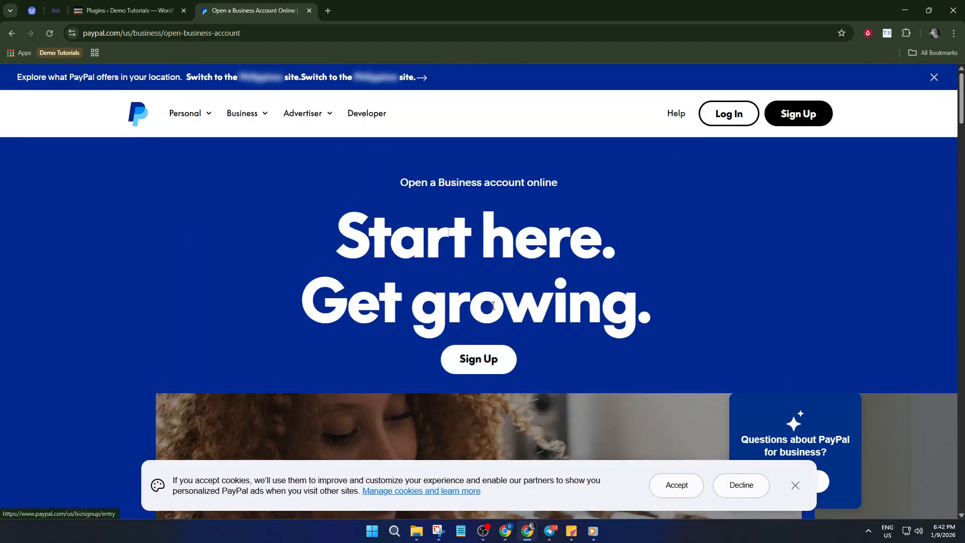
pyautogui.click(497, 360)
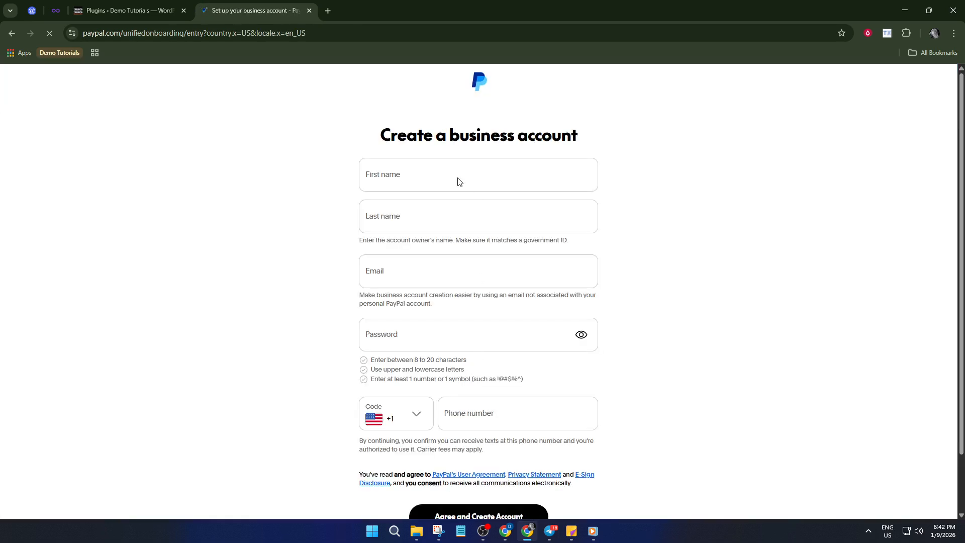
# - Examine the required name, email, password and phone fields and the agreement terms on the business account form
pyautogui.scroll(-1, 378, 226)
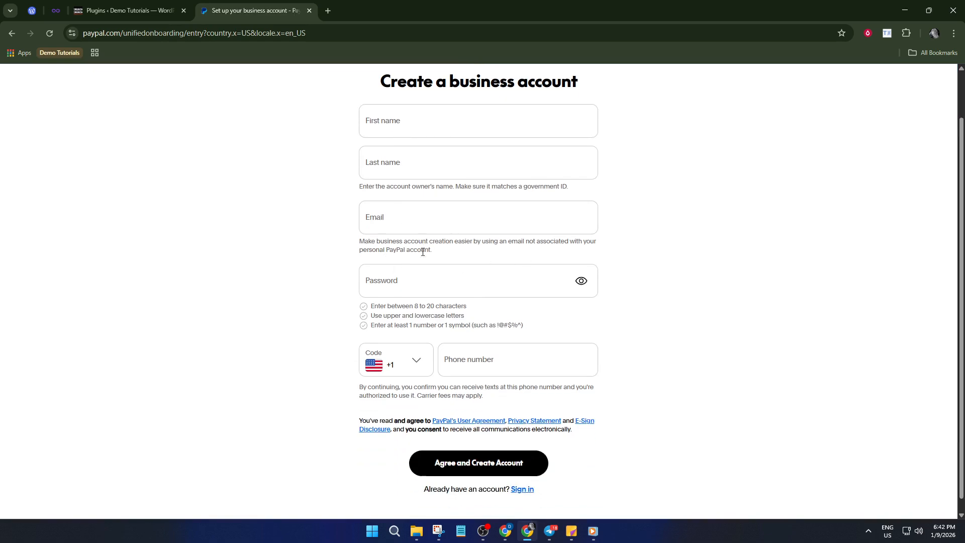
pyautogui.scroll(-1, 420, 282)
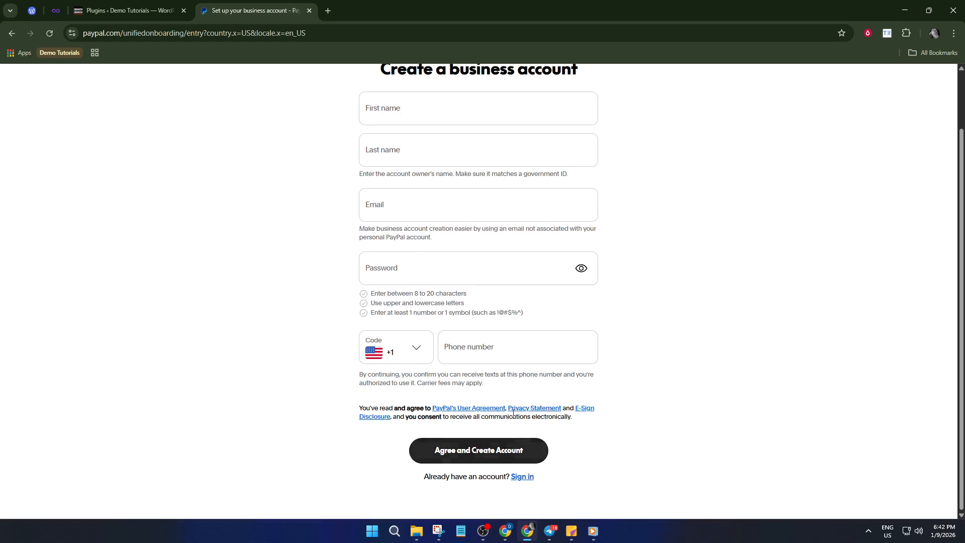
pyautogui.scroll(1, 511, 327)
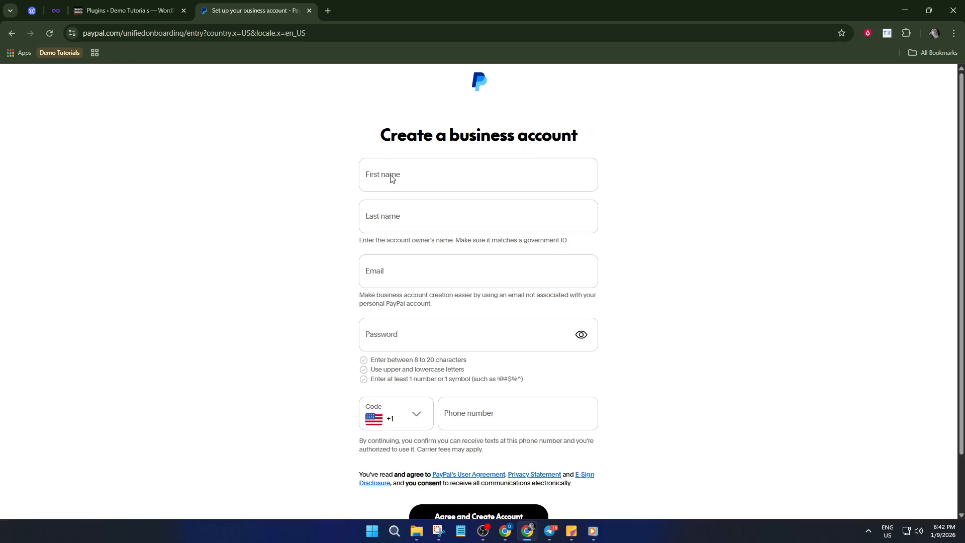
pyautogui.click(423, 181)
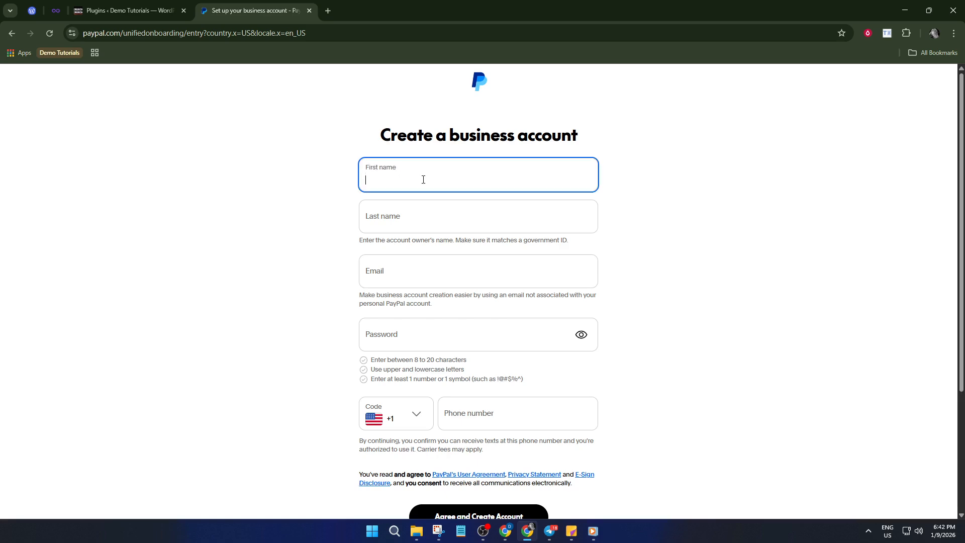
pyautogui.click(484, 155)
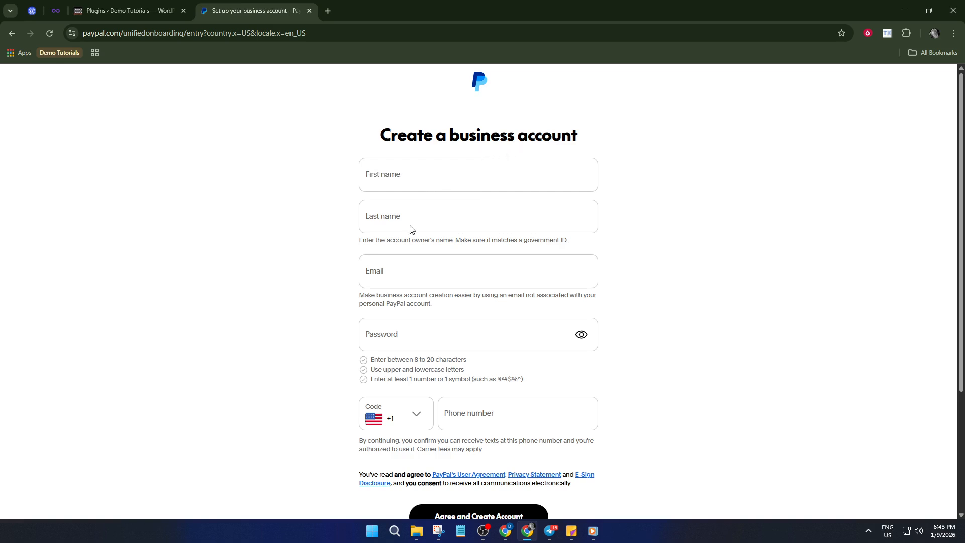
pyautogui.scroll(-2, 468, 224)
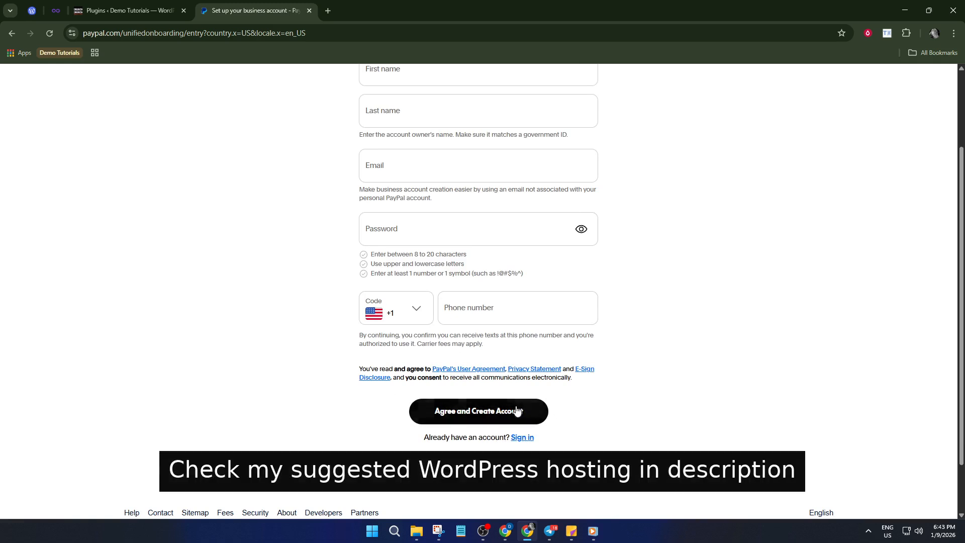
pyautogui.scroll(2, 553, 407)
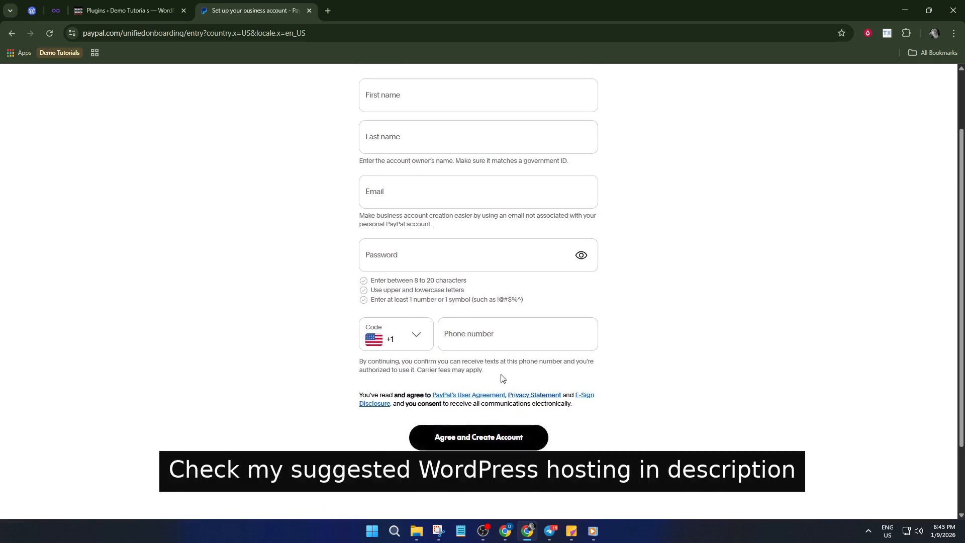
# - Switch to the WordPress admin and search the plugin directory for "woocommerce"
pyautogui.click(98, 11)
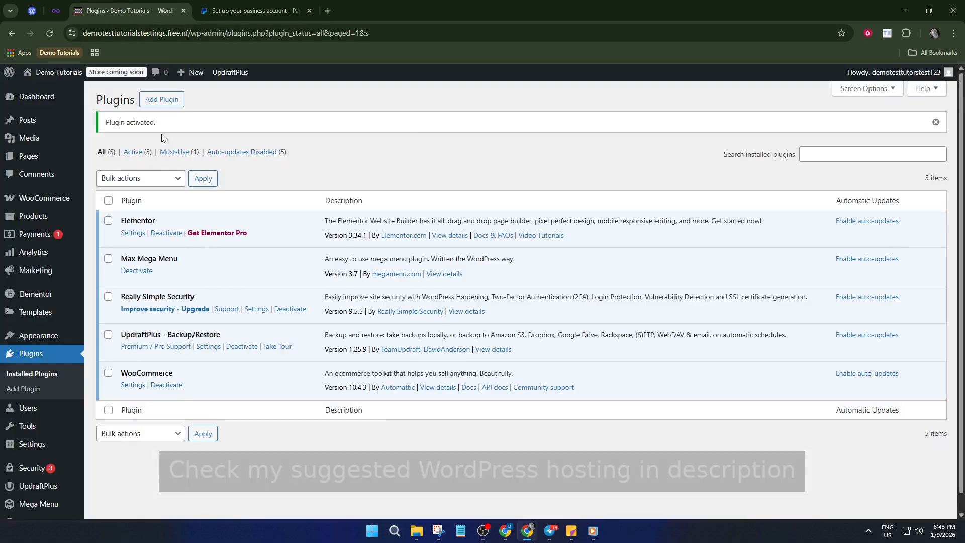
pyautogui.click(161, 99)
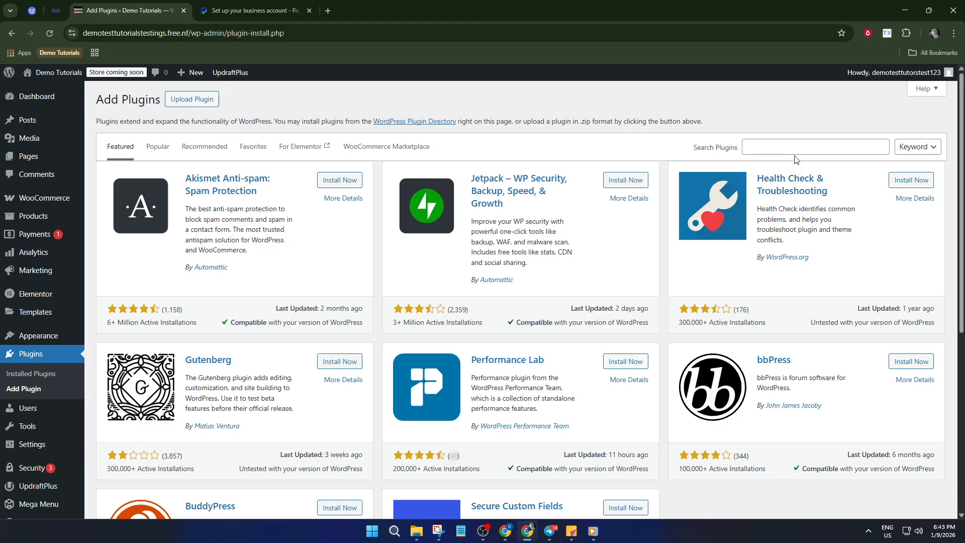
pyautogui.click(792, 152)
pyautogui.write('woocommerce')
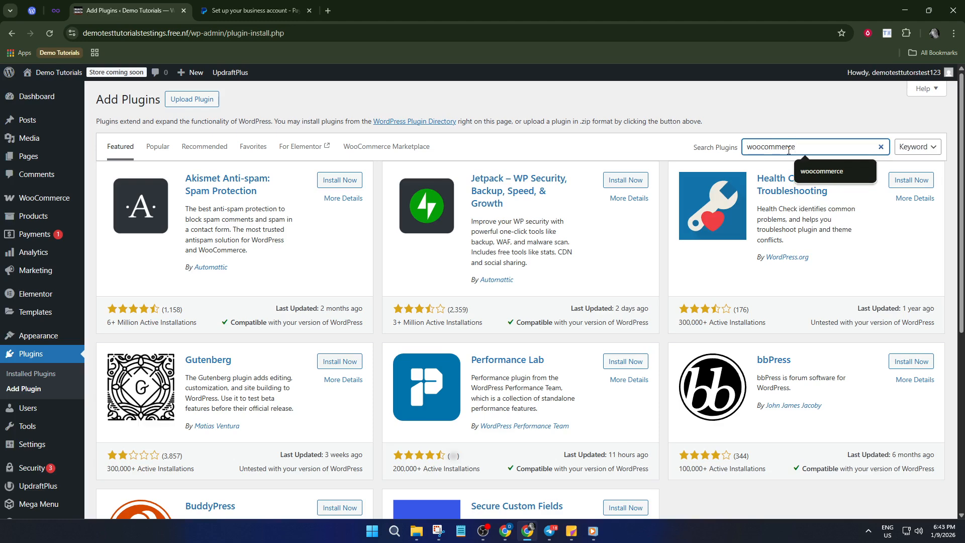
pyautogui.press('Return')
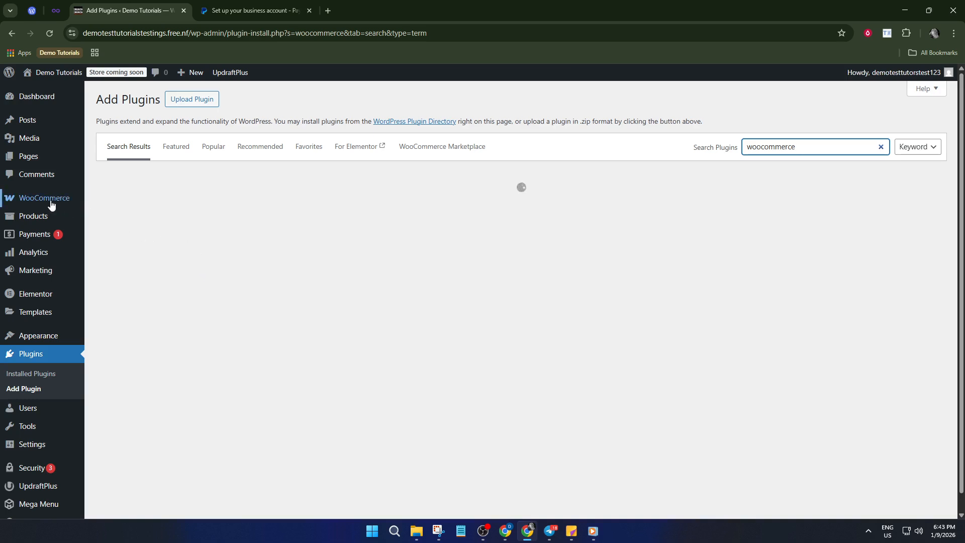
# - Install and enable the PayPal Payments provider in the WooCommerce payment settings
pyautogui.moveTo(50, 203)
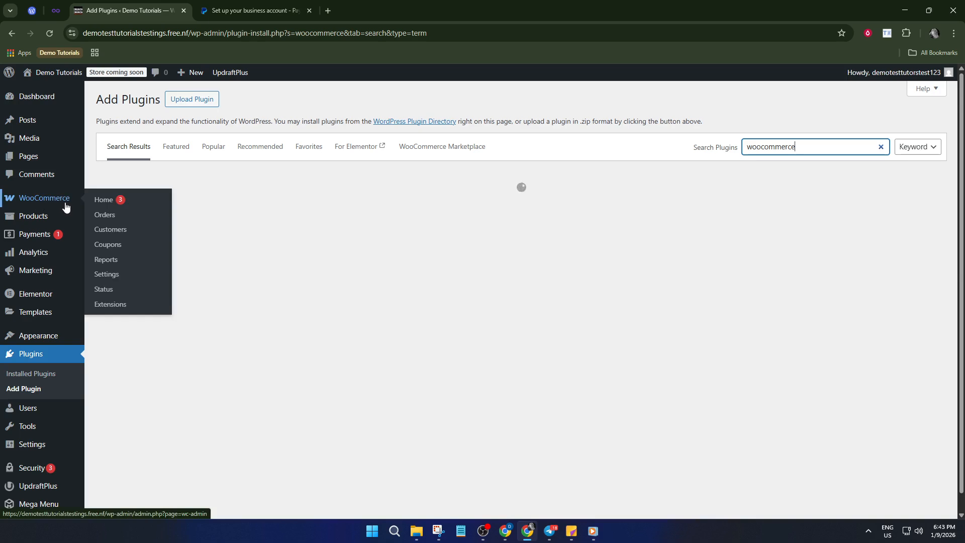
pyautogui.click(38, 239)
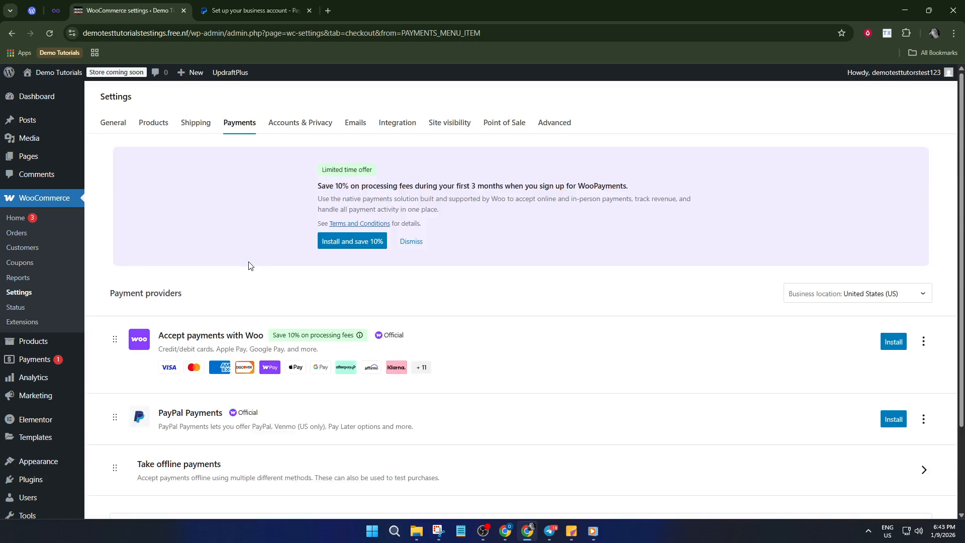
pyautogui.scroll(-2, 253, 271)
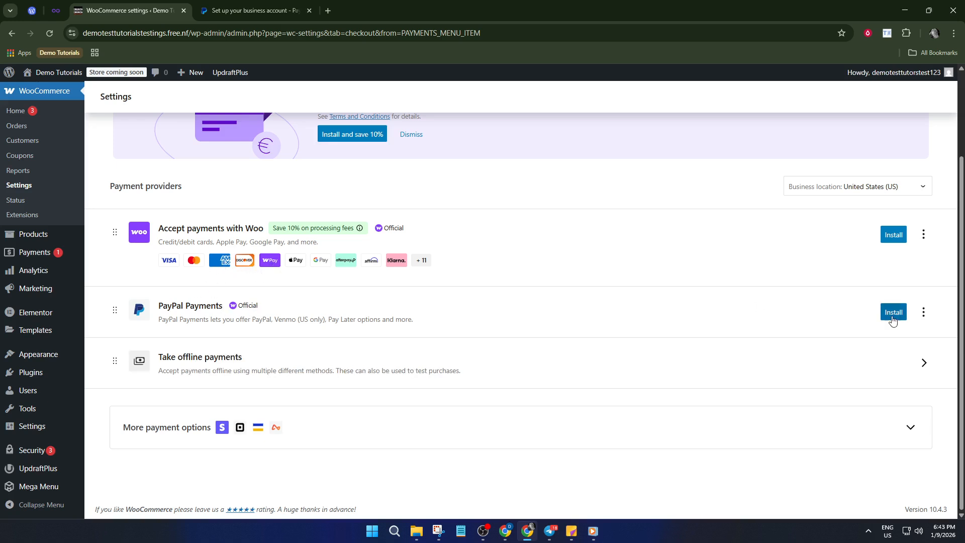
pyautogui.click(897, 319)
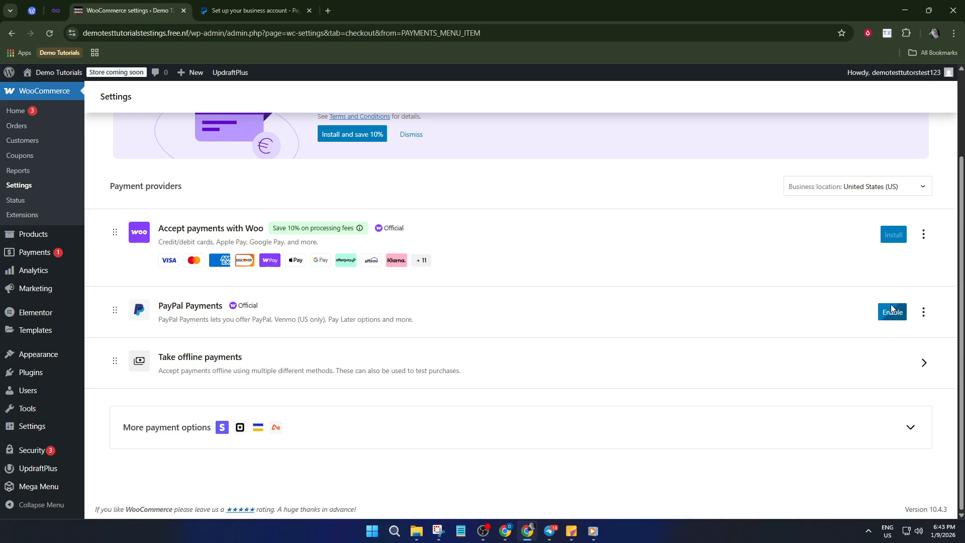
pyautogui.click(891, 312)
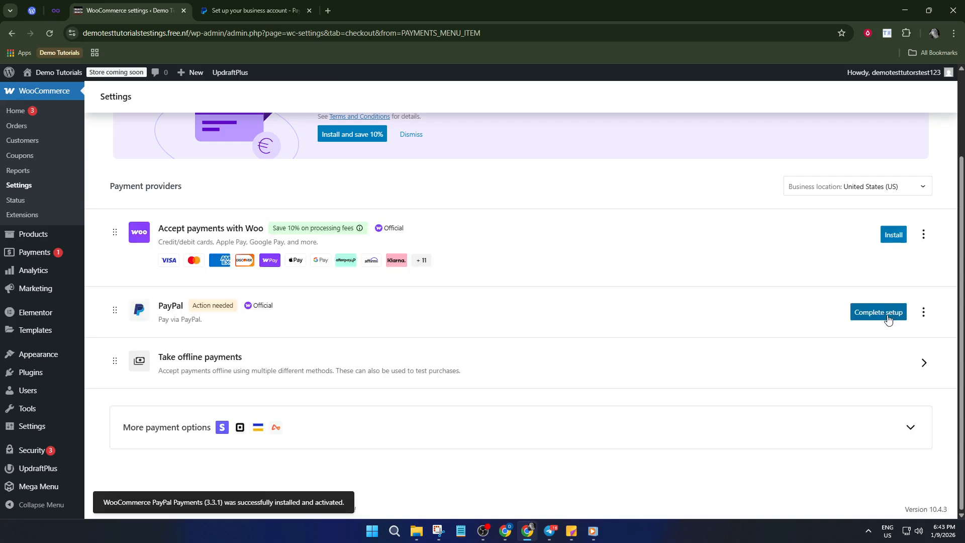
# - Open the setup of the PayPal provider, look over its included checkout options and activate PayPal Payments
pyautogui.click(888, 319)
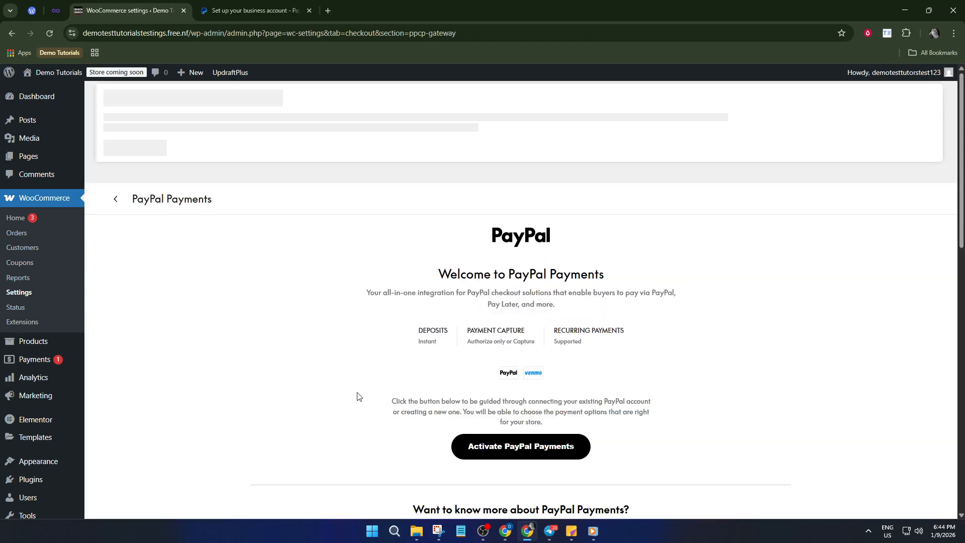
pyautogui.scroll(-2, 460, 446)
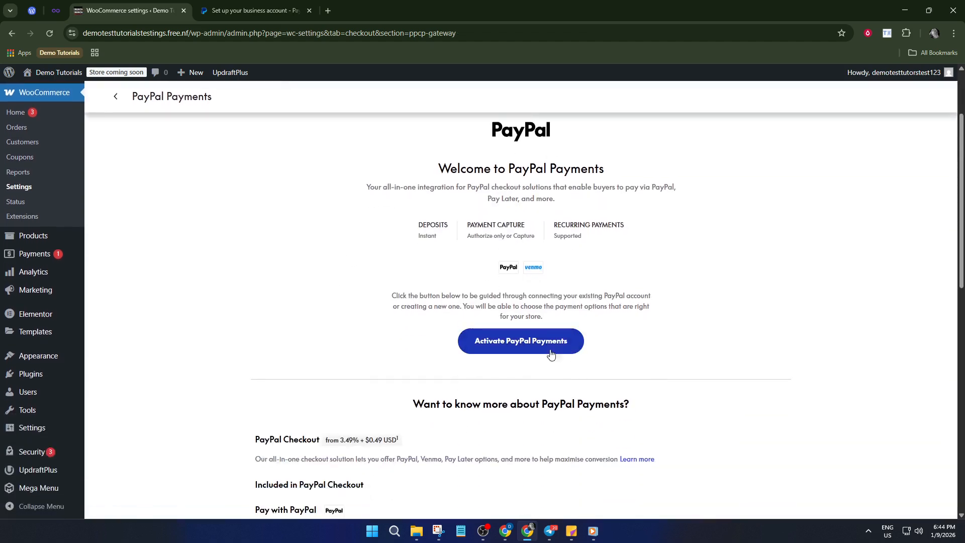
pyautogui.scroll(-2, 539, 351)
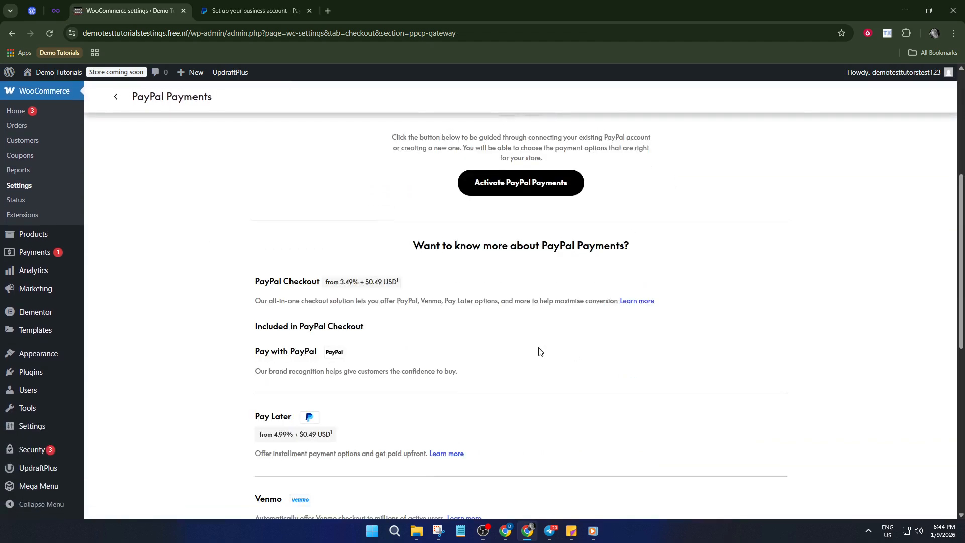
pyautogui.scroll(4, 540, 352)
pyautogui.scroll(-5, 538, 355)
pyautogui.scroll(-2, 535, 354)
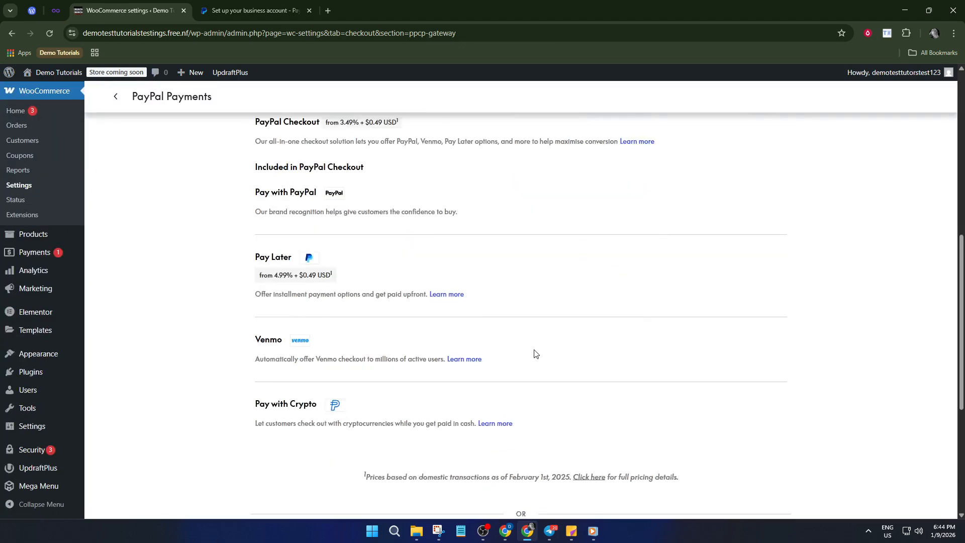
pyautogui.scroll(3, 572, 253)
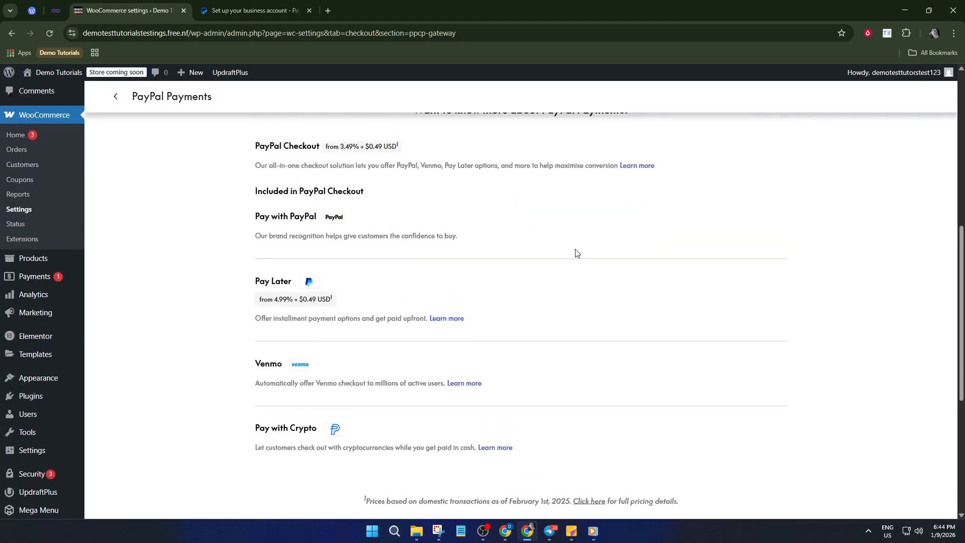
pyautogui.scroll(2, 568, 262)
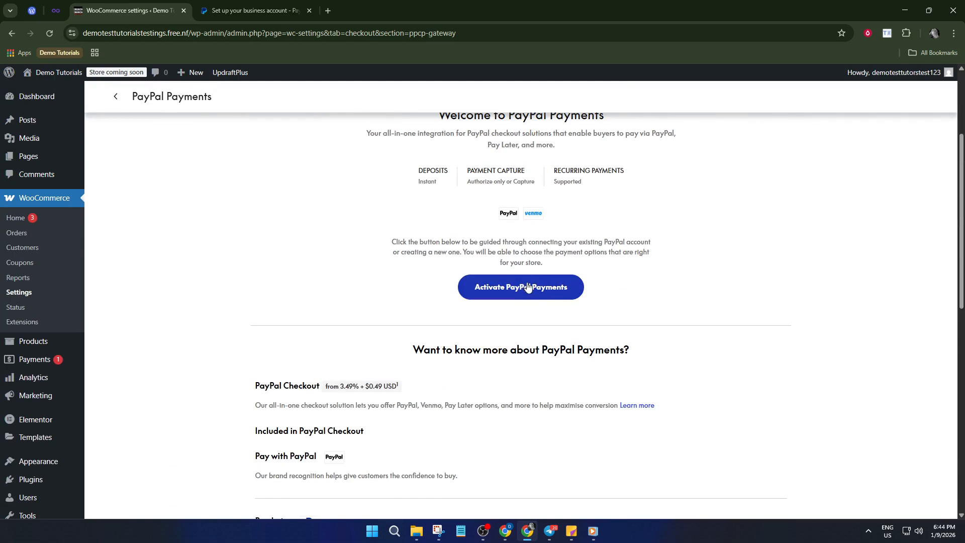
pyautogui.click(531, 287)
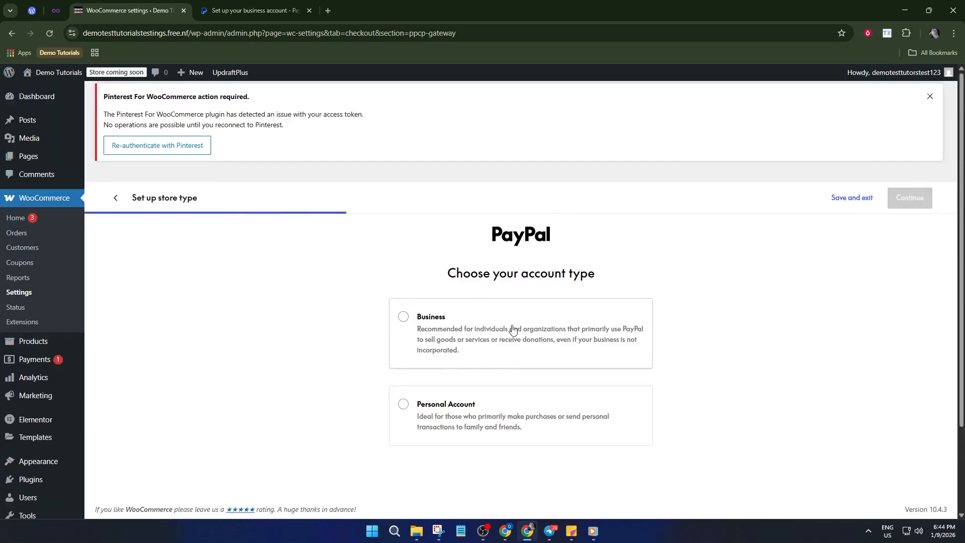
# - Choose the Business account type and the Virtual product type, and continue to the PayPal account connection
pyautogui.click(405, 317)
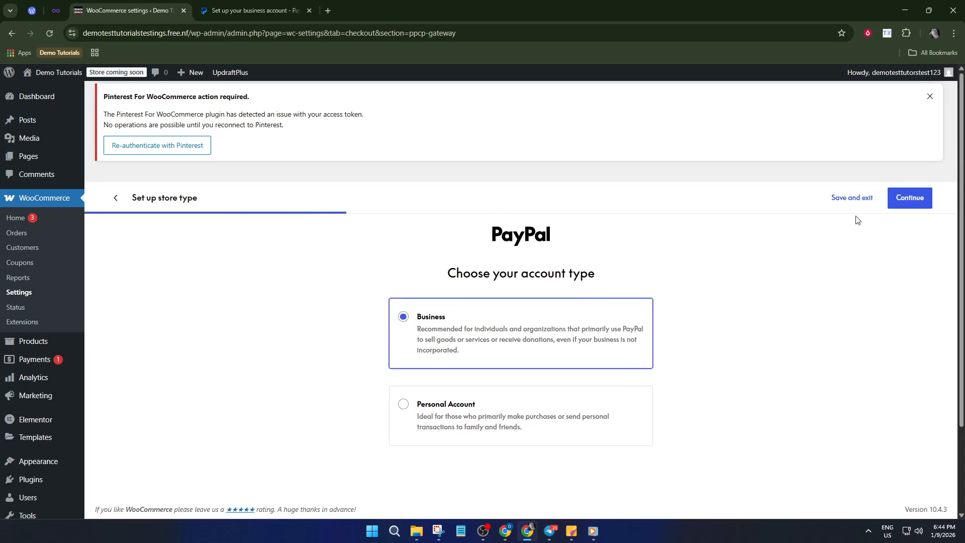
pyautogui.click(916, 203)
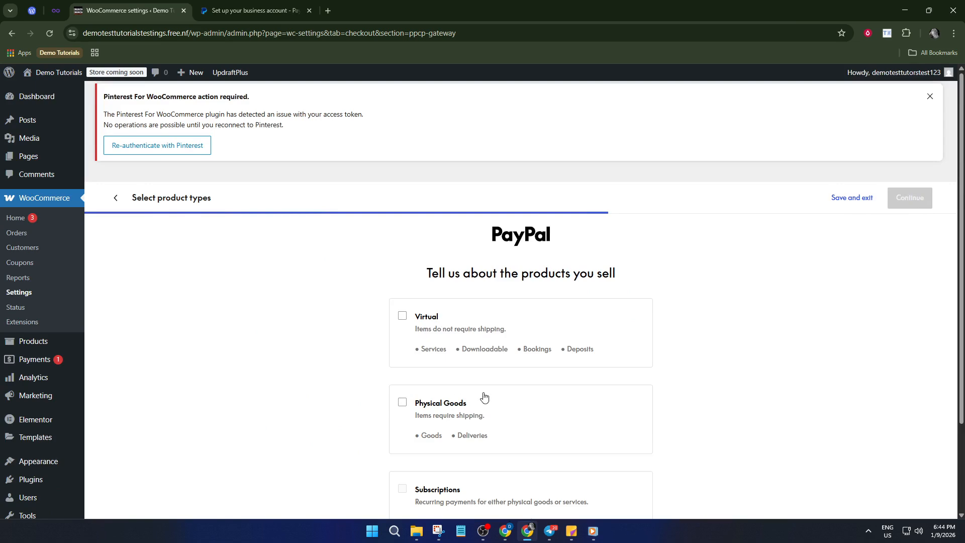
pyautogui.scroll(-2, 493, 309)
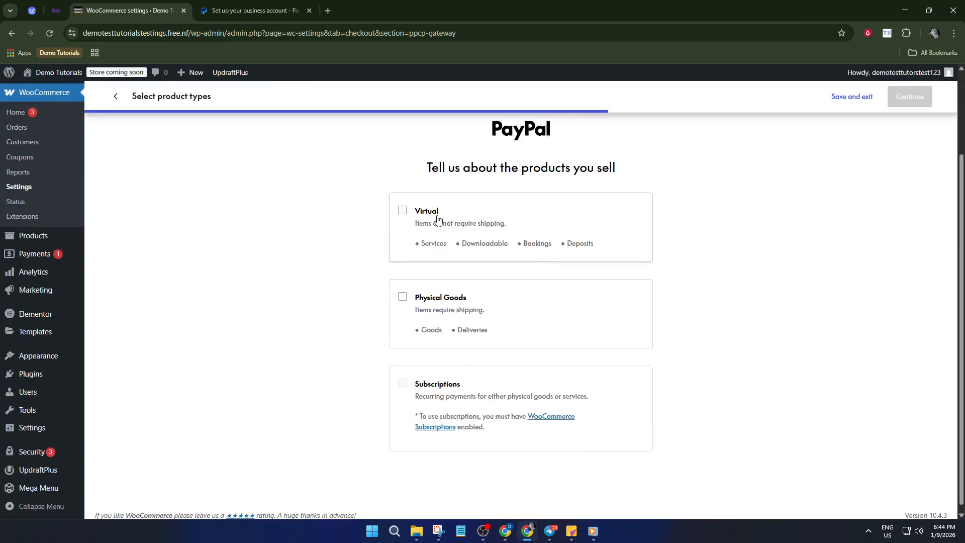
pyautogui.click(406, 214)
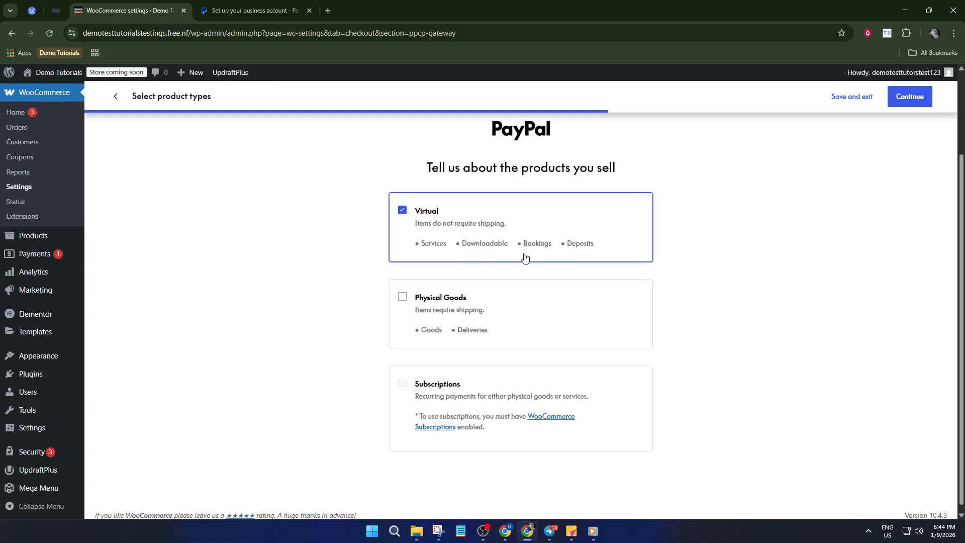
pyautogui.scroll(2, 689, 269)
pyautogui.click(919, 201)
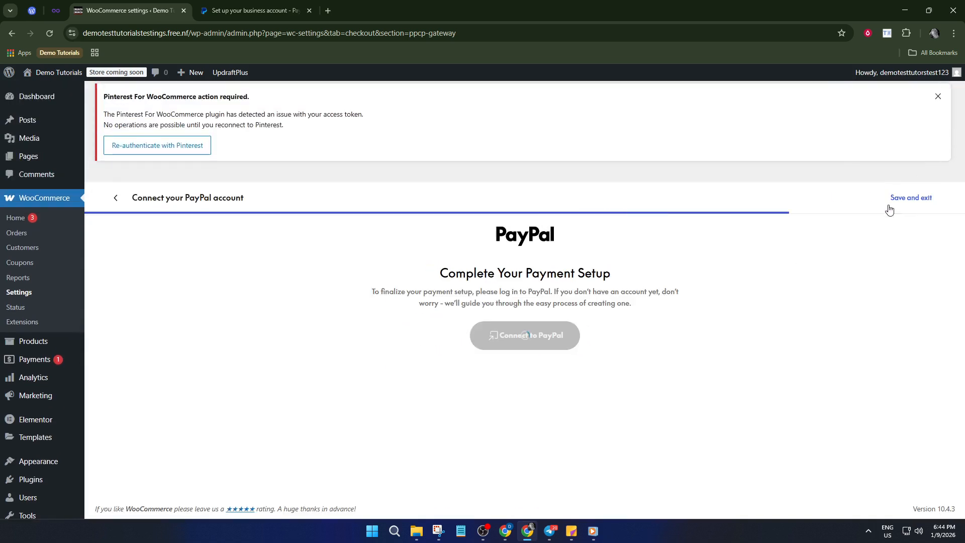